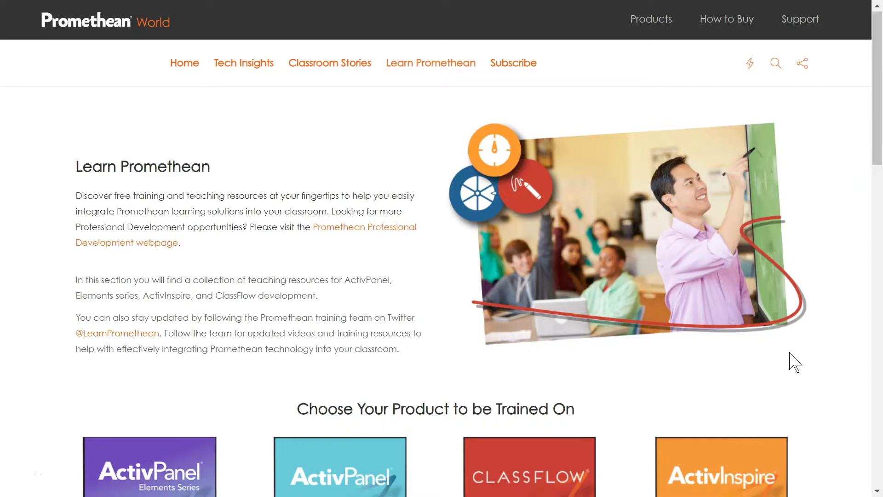
scroll(793, 360, "down", 4)
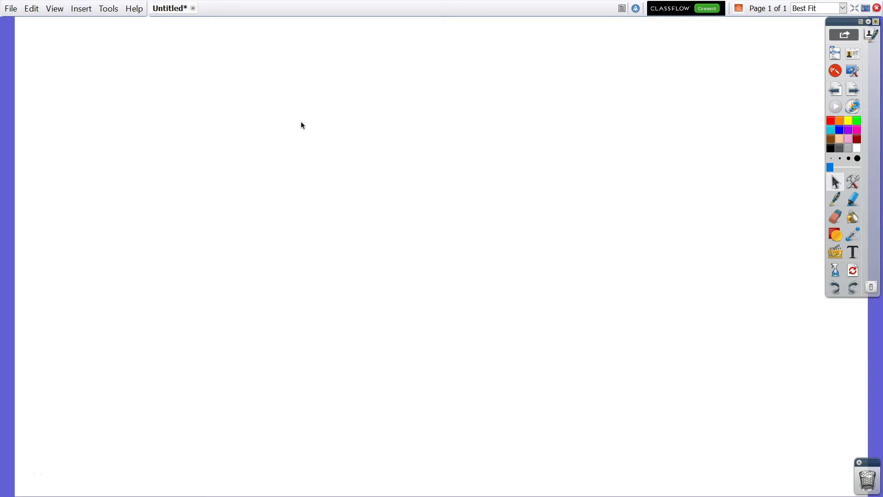
Open ActivInspire's Help menu to reveal its help and website options.
left_click(136, 11)
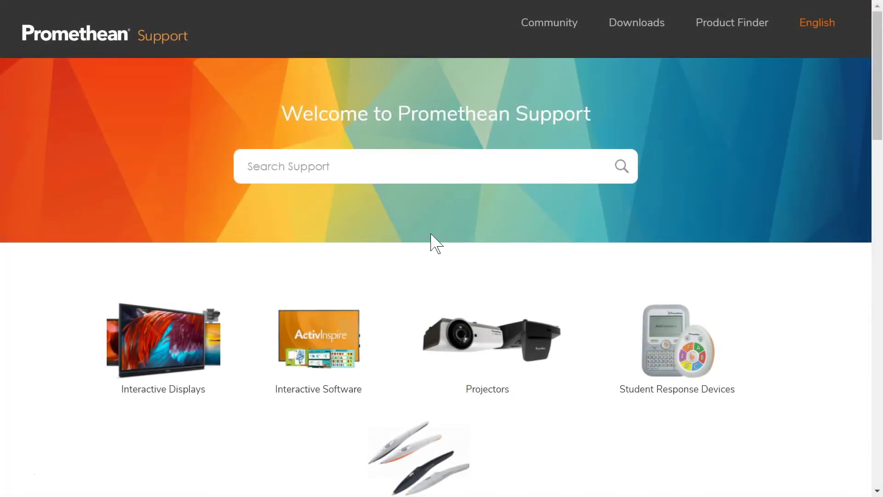
Expand Interactive Software on Promethean Support to list ActivDriver, ActivInspire and ClassFlow.
left_click(341, 345)
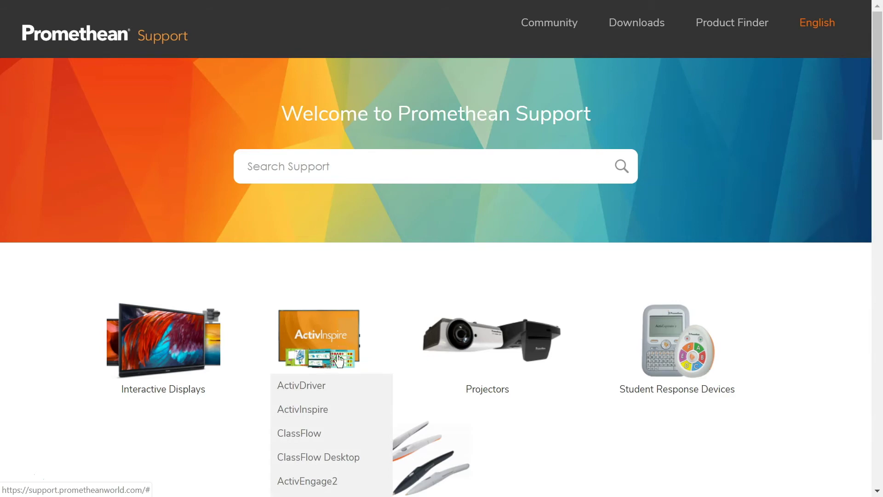